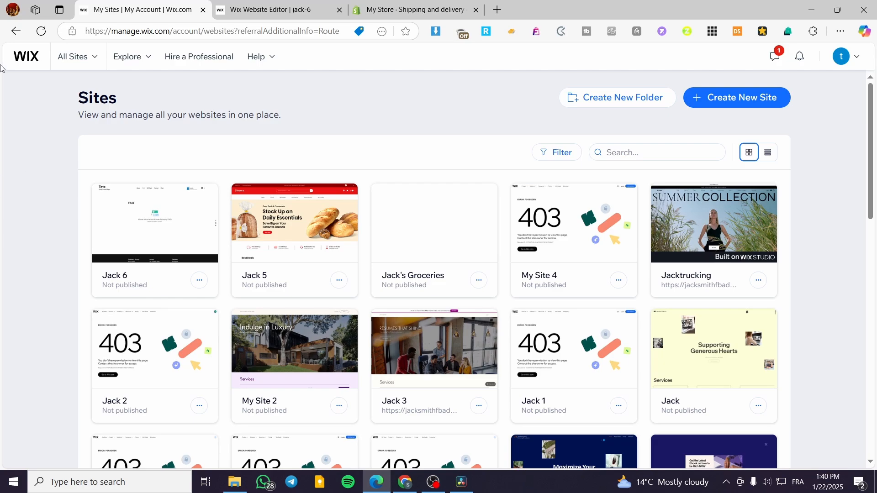
Open the Jack 6 site's dashboard, switch to its website editor and dismiss the site-saved message.
mouse_move(145, 231)
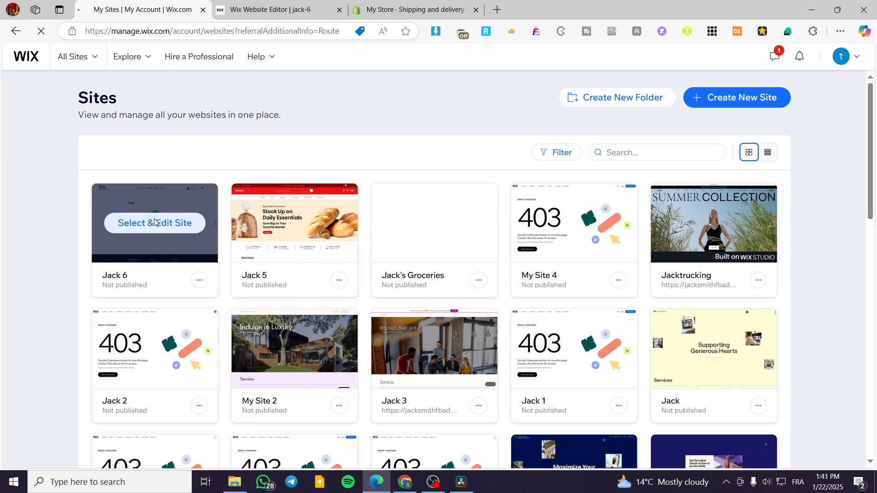
left_click(133, 224)
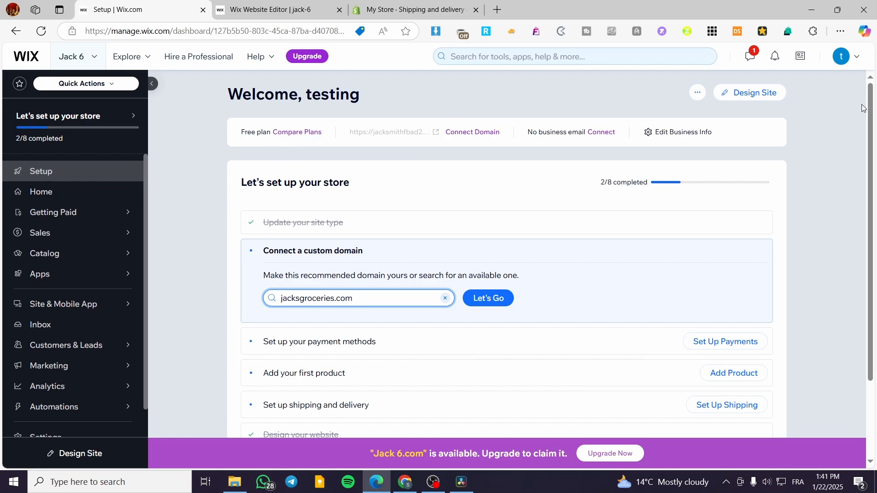
left_click(280, 5)
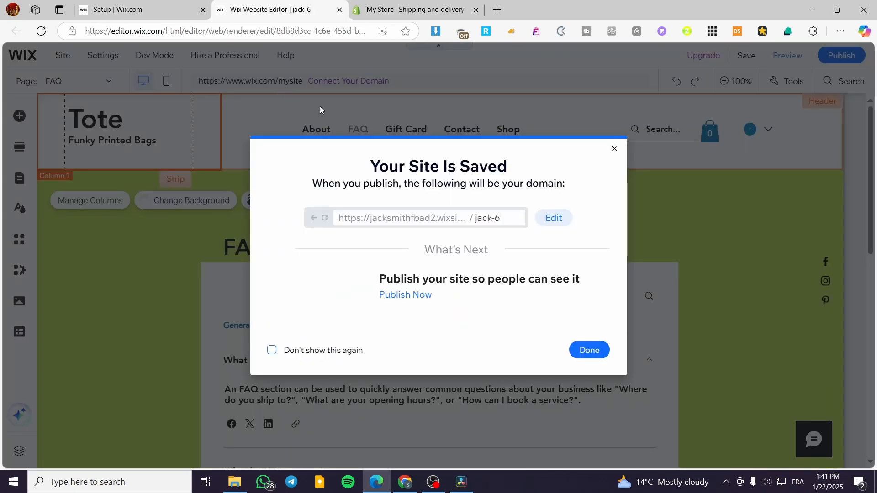
left_click(590, 351)
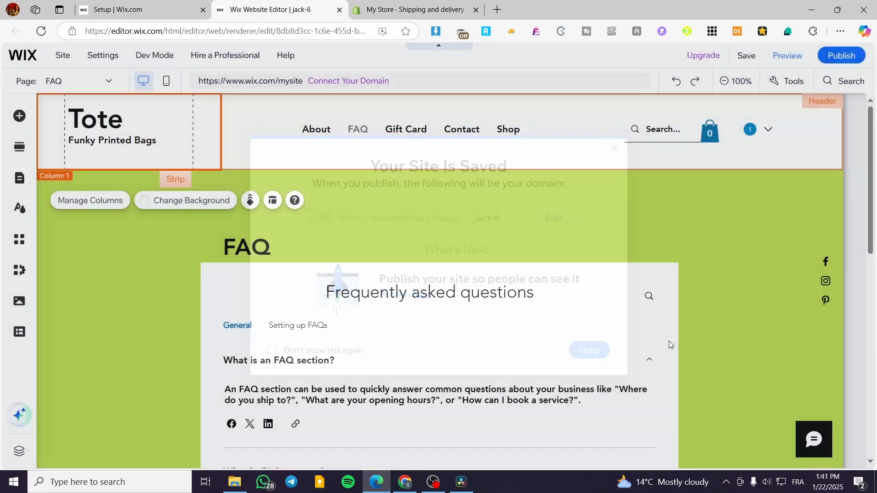
Look over the FAQ page and inspect the header's scroll behaviour options without changing them.
scroll(662, 247, "down", 10)
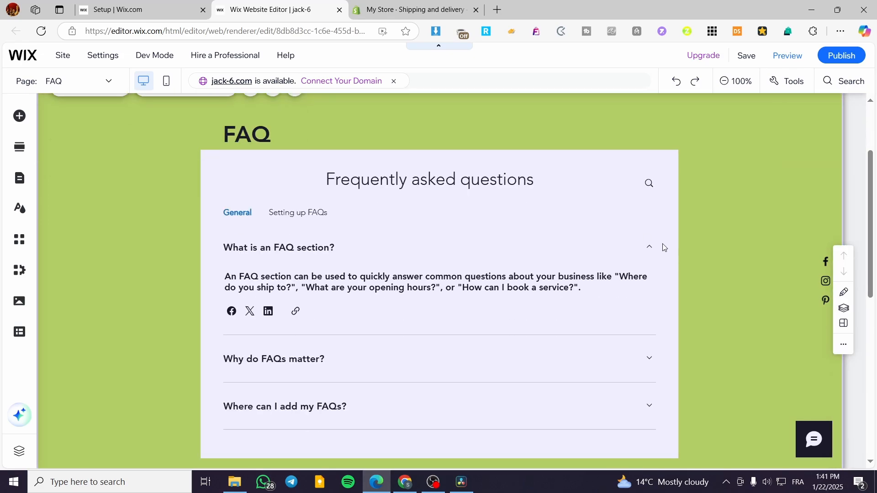
scroll(694, 246, "down", 2)
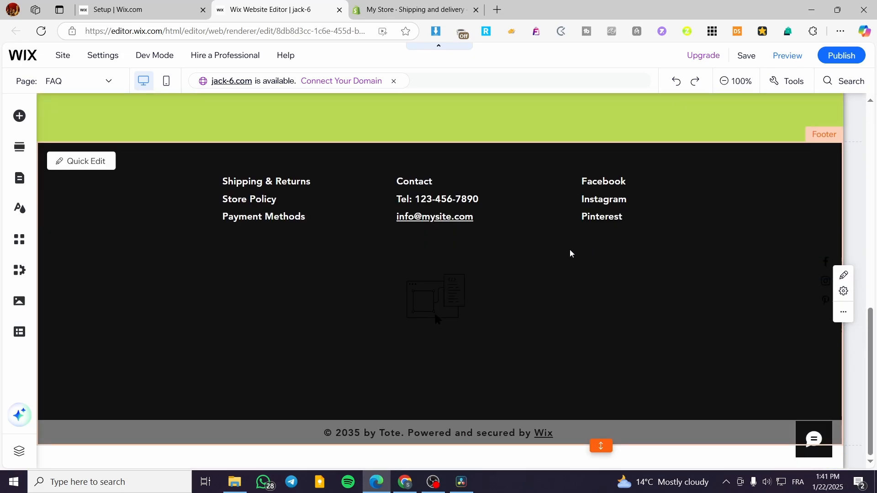
scroll(740, 256, "up", 15)
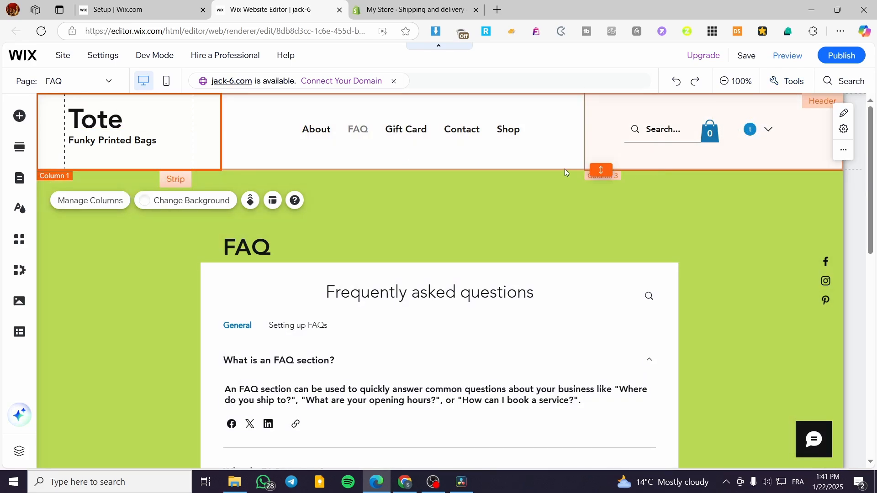
left_click(815, 101)
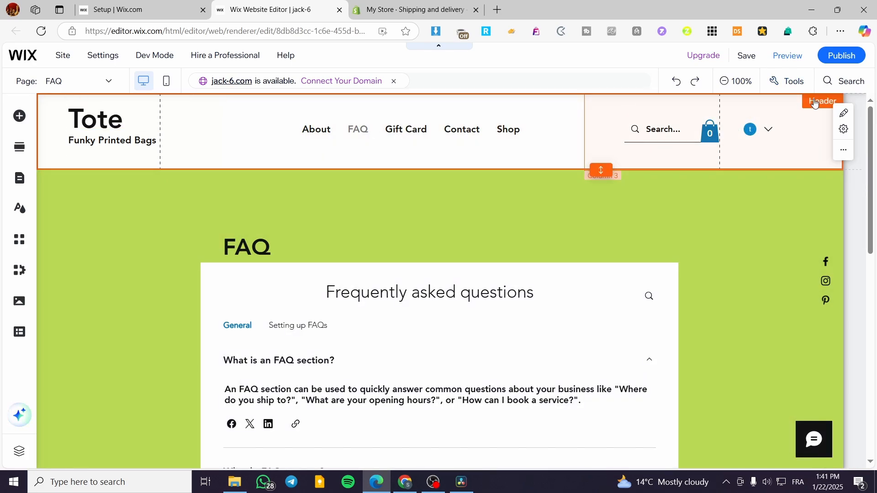
left_click(844, 131)
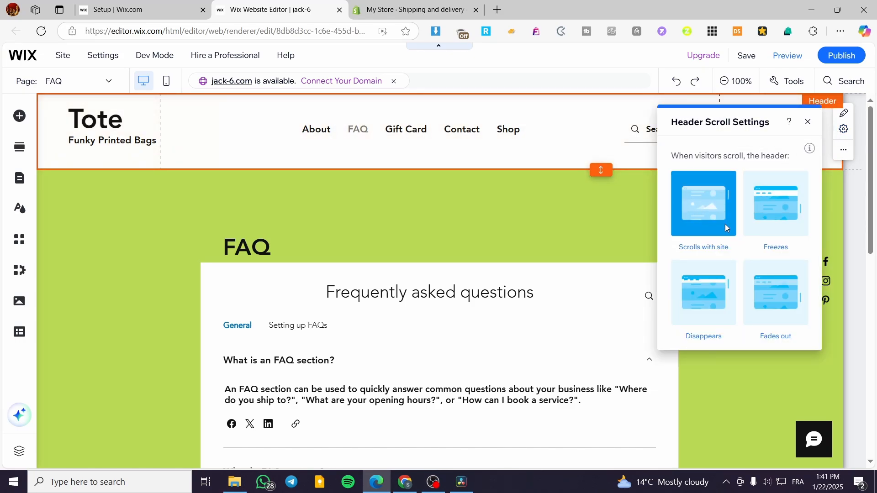
left_click(808, 122)
Preview the FAQ page, check how the header behaves while scrolling, and return to the editor.
left_click(786, 57)
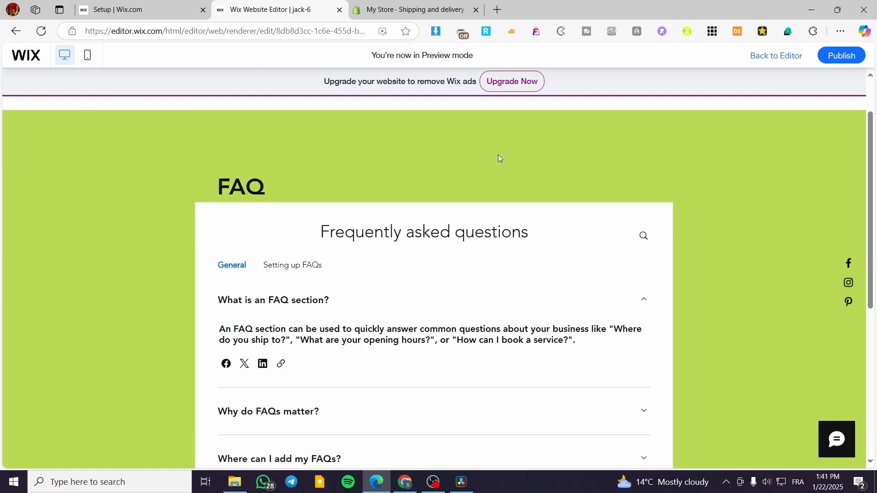
scroll(654, 178, "down", 7)
scroll(640, 182, "up", 7)
scroll(632, 187, "down", 6)
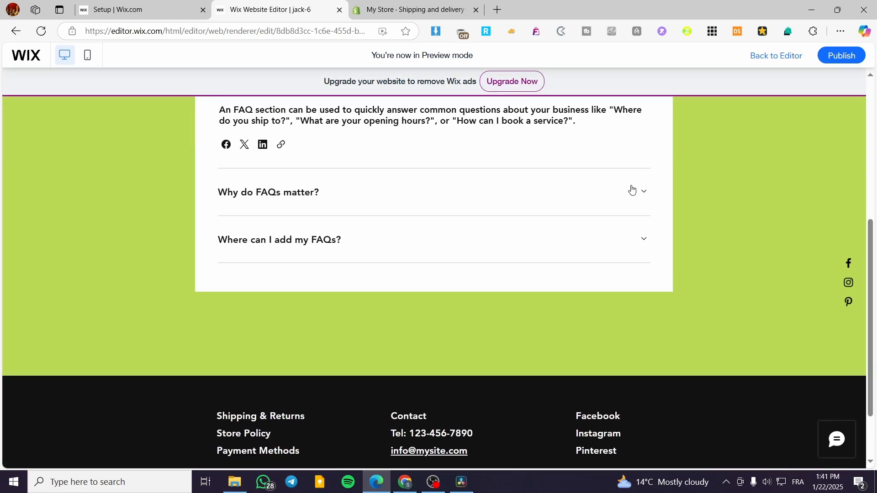
scroll(631, 189, "up", 7)
scroll(466, 160, "down", 8)
scroll(464, 134, "up", 8)
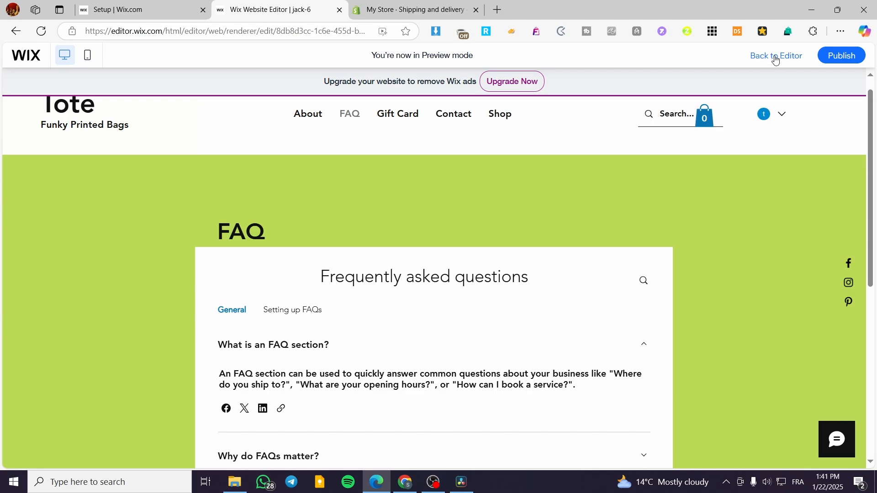
left_click(776, 60)
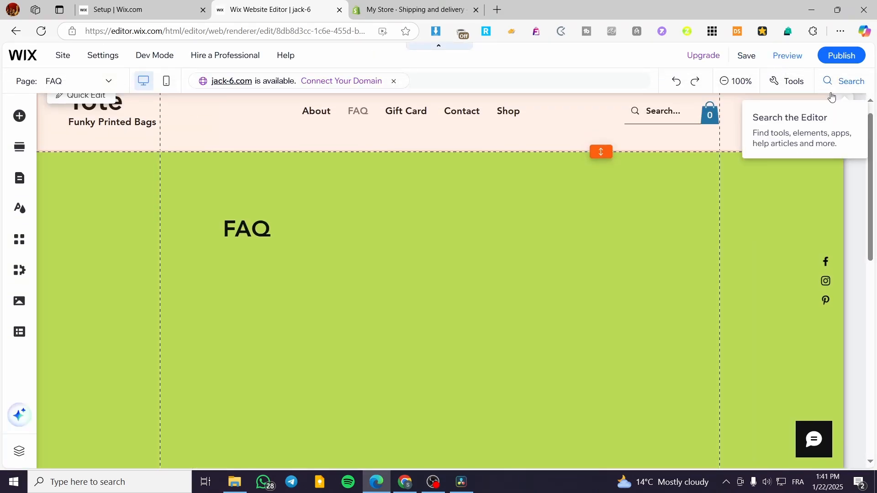
Set the header's scroll behaviour to Freezes.
left_click(843, 119)
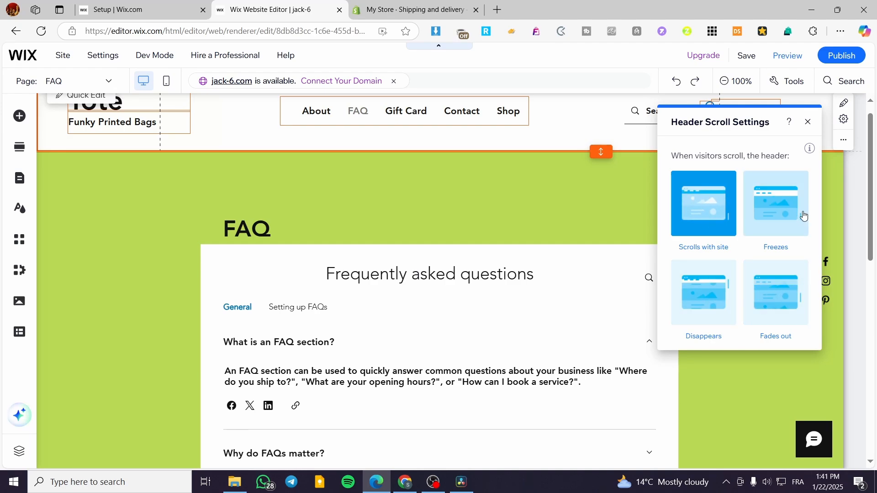
left_click(790, 219)
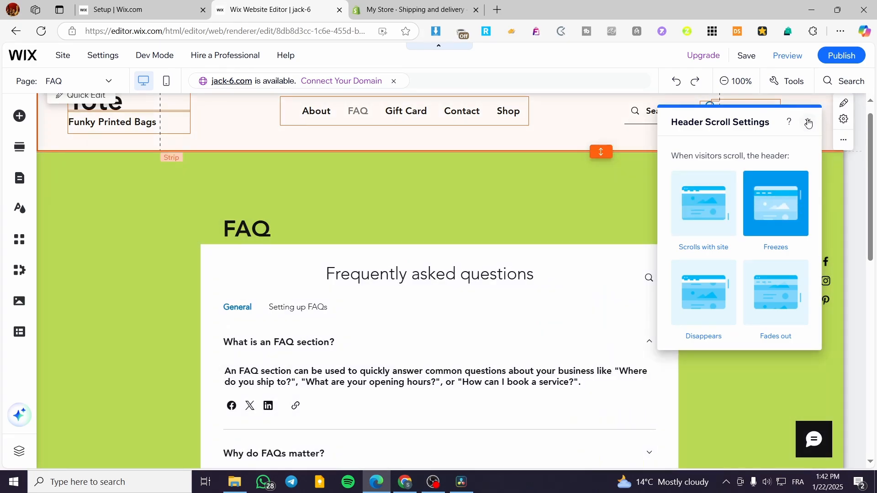
left_click(808, 122)
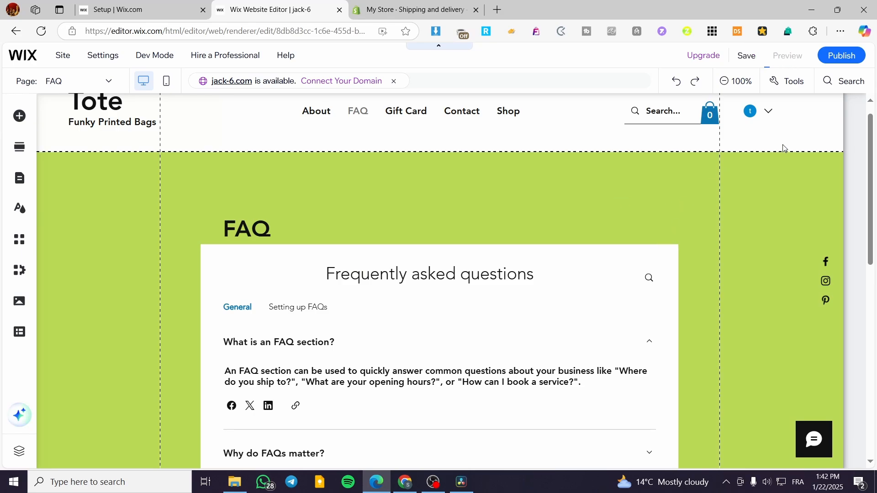
Check the frozen header in the site preview by scrolling through the FAQ page, and return to the editor.
scroll(783, 147, "down", 10)
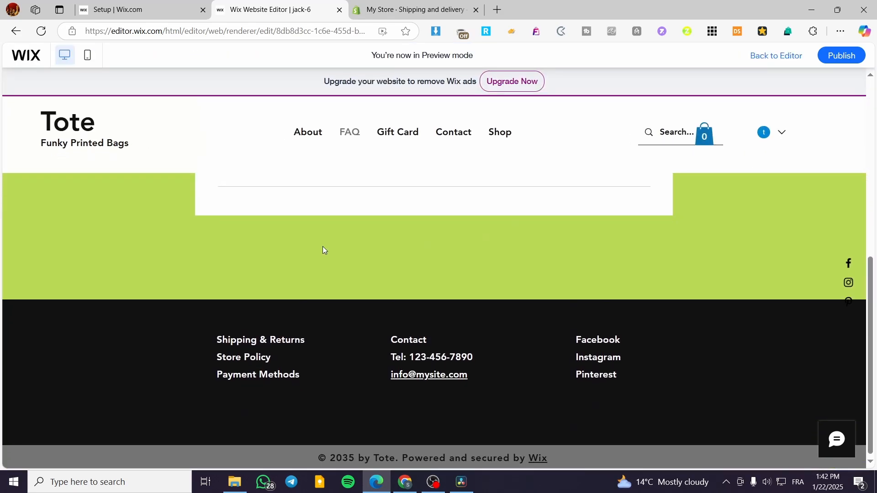
scroll(323, 250, "up", 5)
scroll(706, 188, "down", 10)
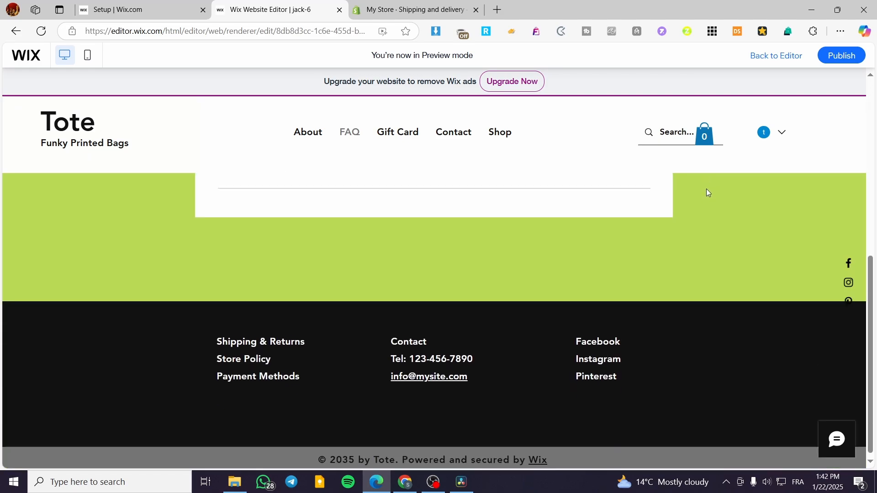
scroll(732, 204, "up", 10)
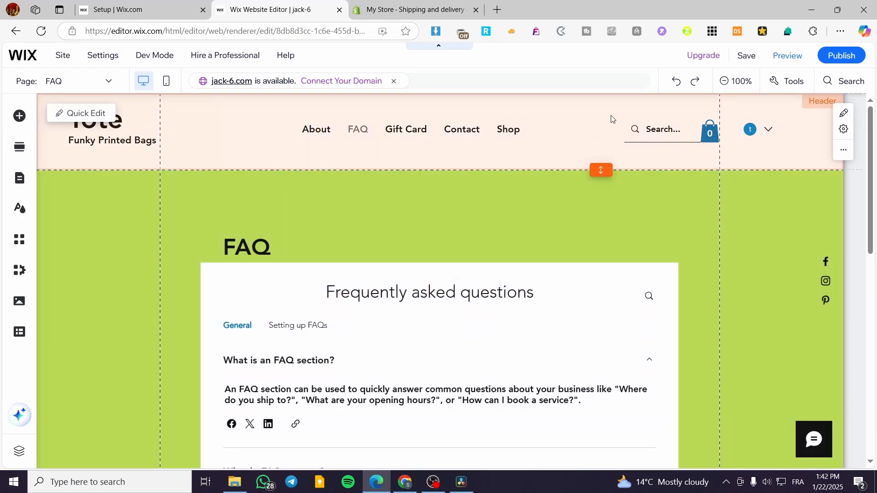
Inspect the Quick Edit options and select the header strip to check its available settings.
left_click(843, 115)
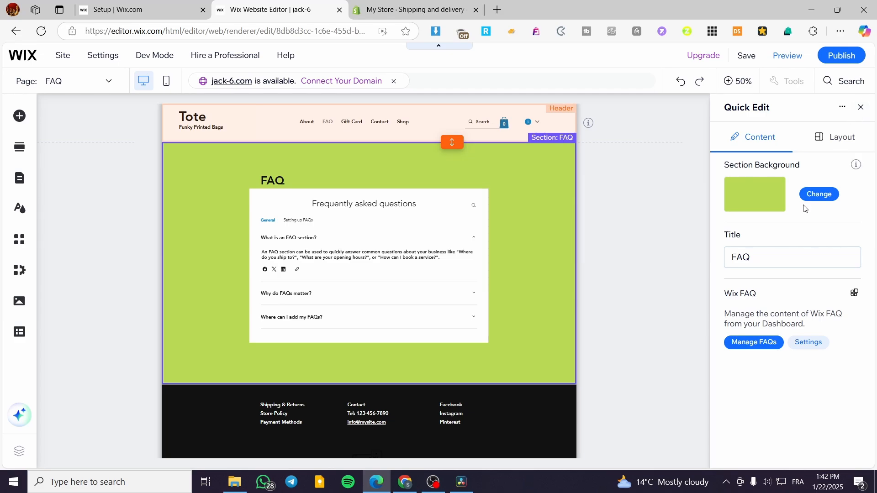
left_click(862, 107)
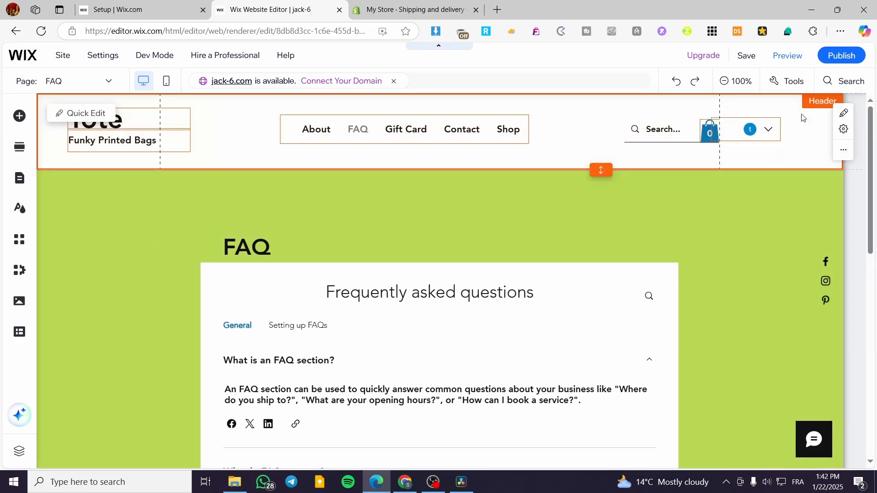
left_click(799, 130)
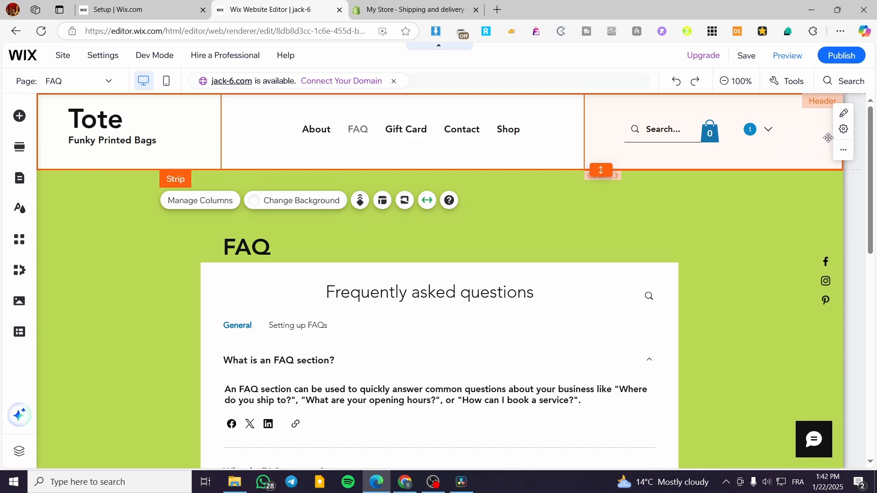
left_click(843, 130)
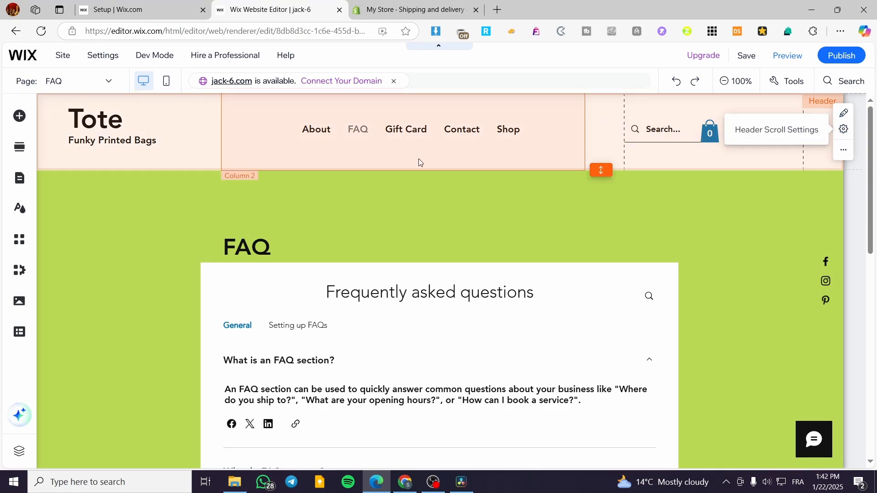
Look at the background options for the header's third, second and first columns.
left_click(242, 139)
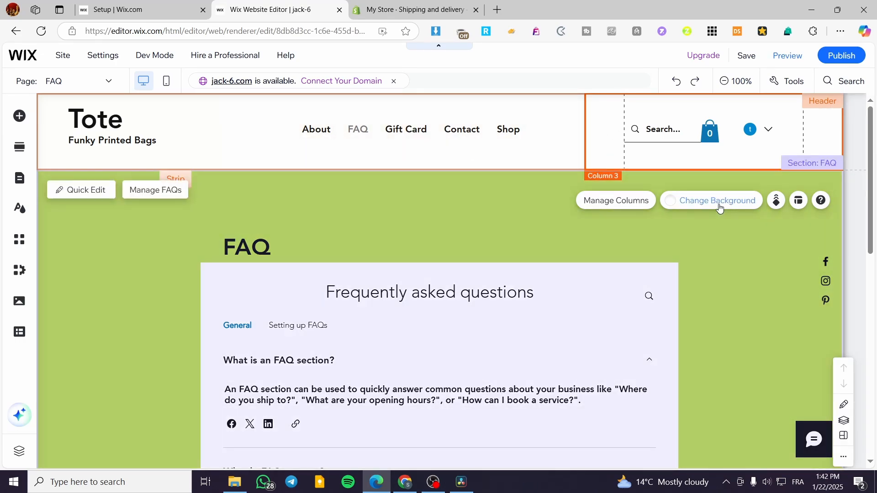
left_click(720, 206)
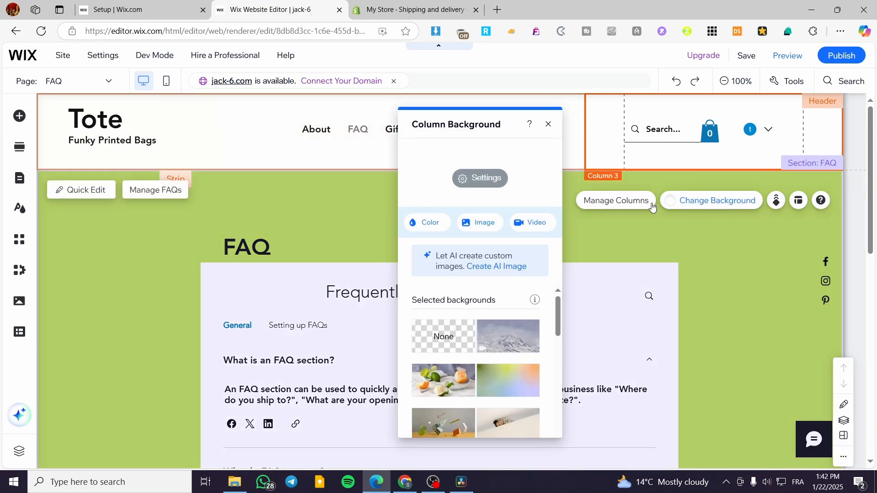
left_click(548, 129)
left_click(501, 155)
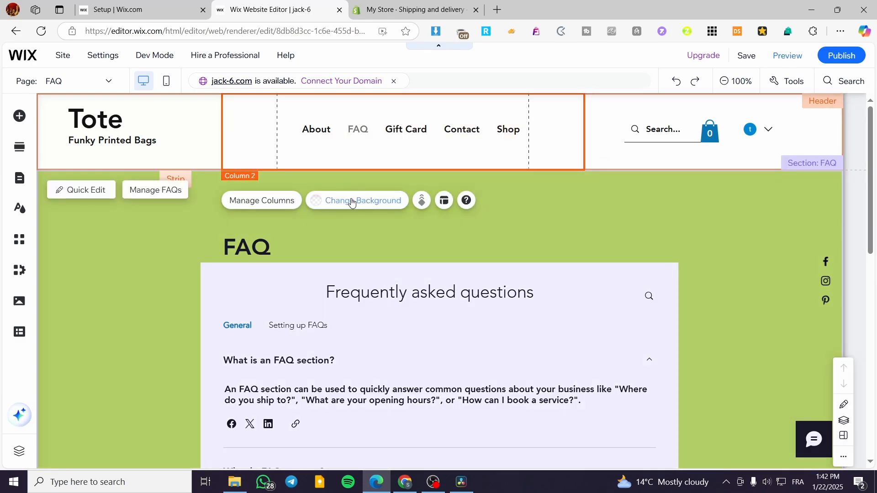
left_click(365, 201)
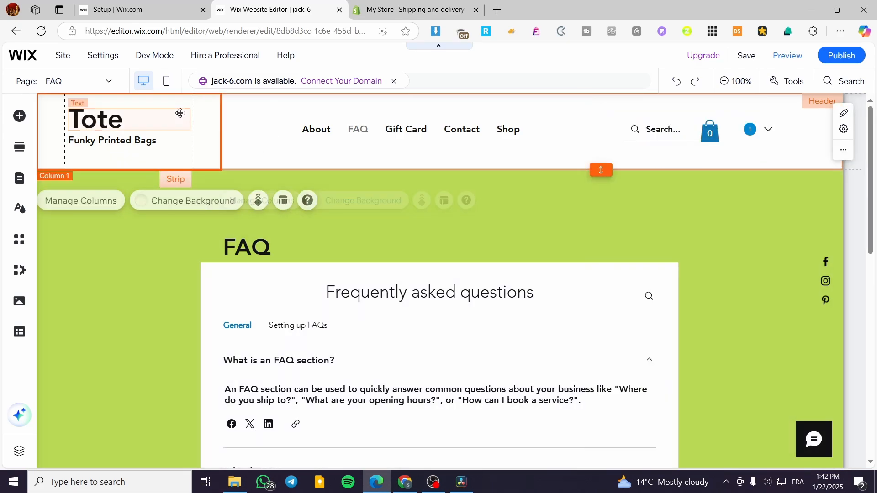
left_click(179, 110)
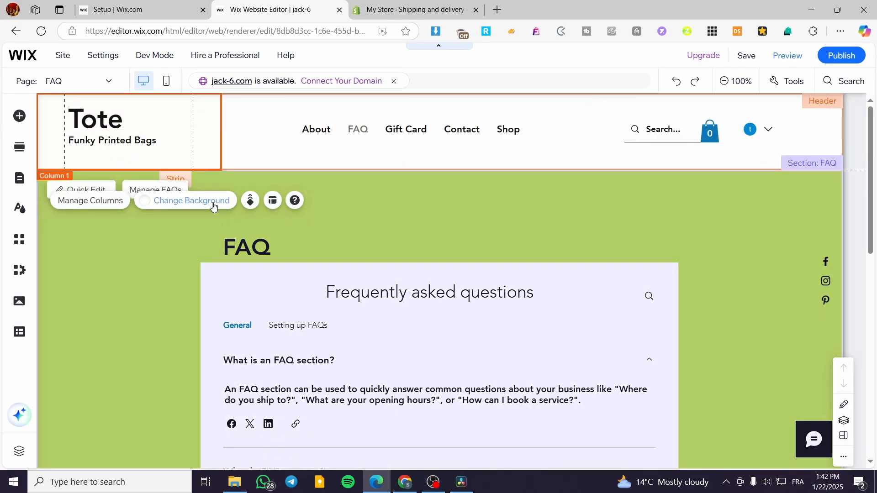
left_click(213, 201)
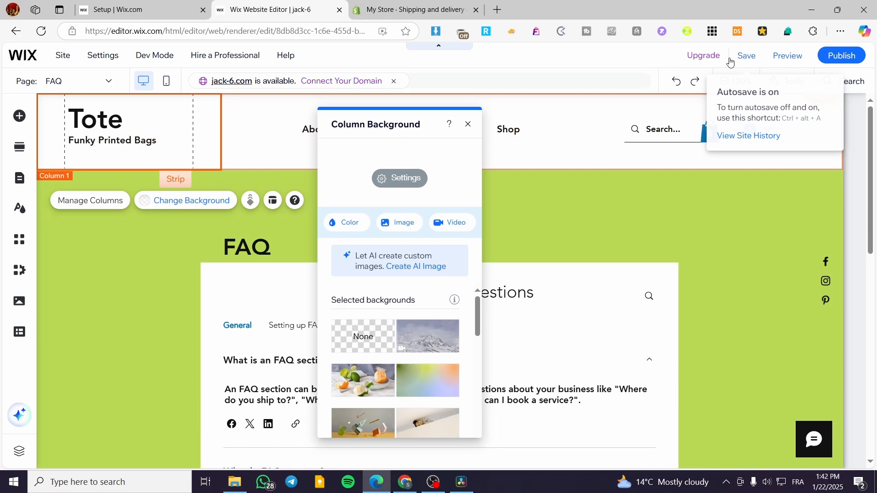
Save the site, close the column background options and dismiss the save and feedback dialogs.
left_click(745, 60)
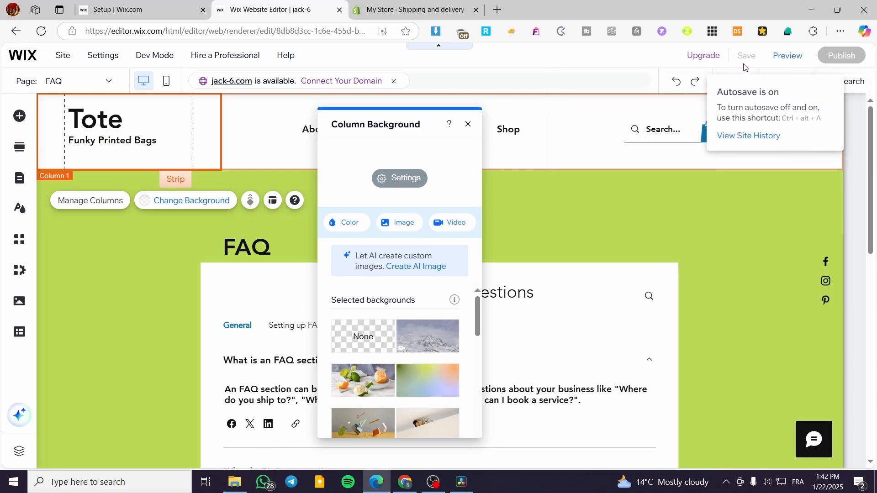
left_click(469, 125)
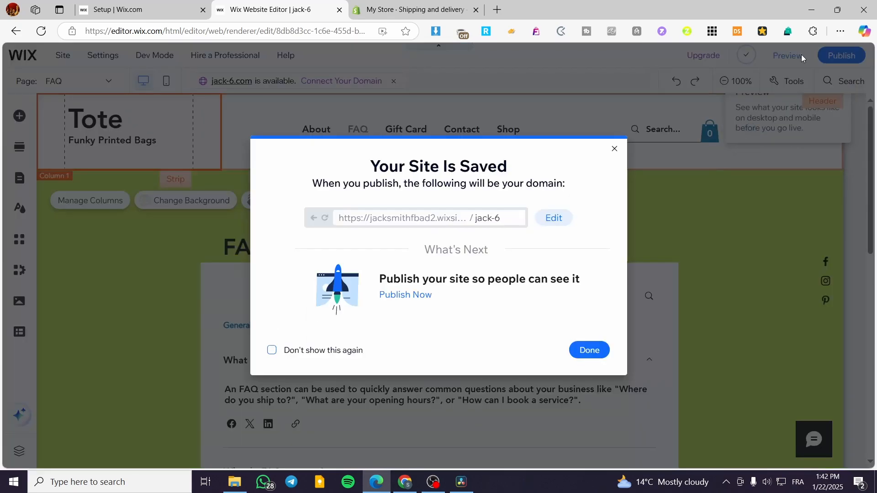
left_click(590, 350)
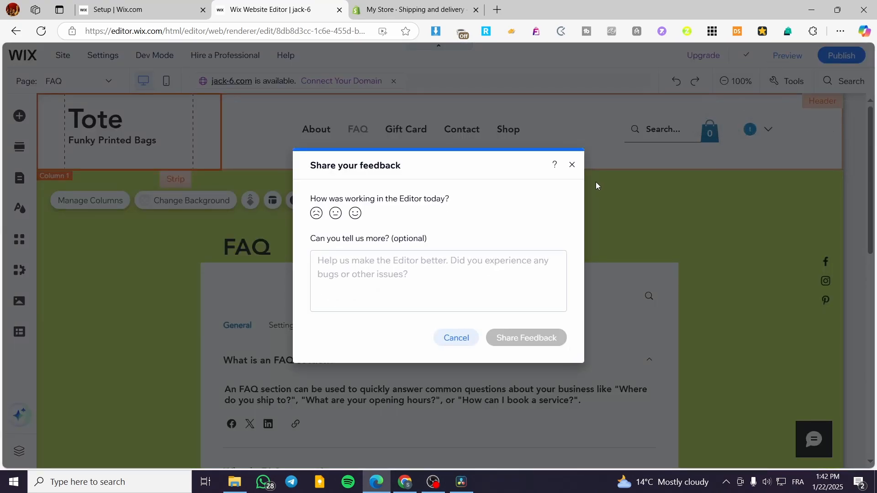
left_click(596, 182)
Preview the saved site and scroll the FAQ page to check the header.
left_click(783, 55)
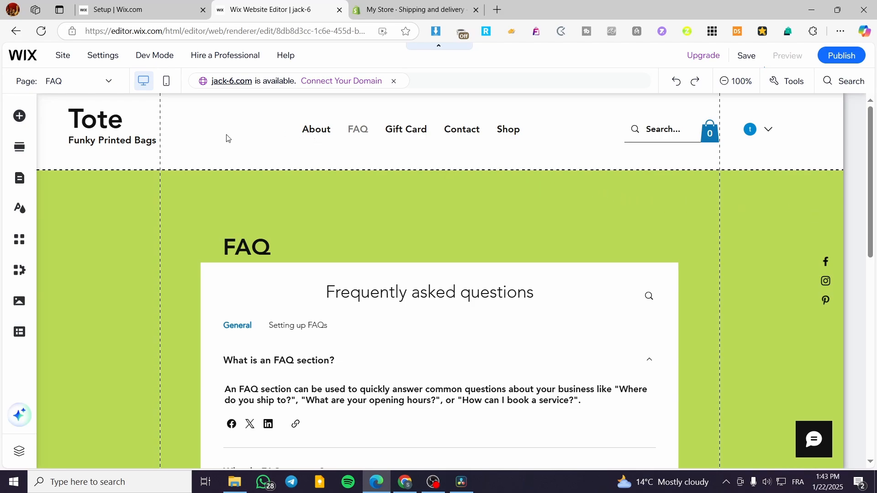
scroll(550, 139, "down", 3)
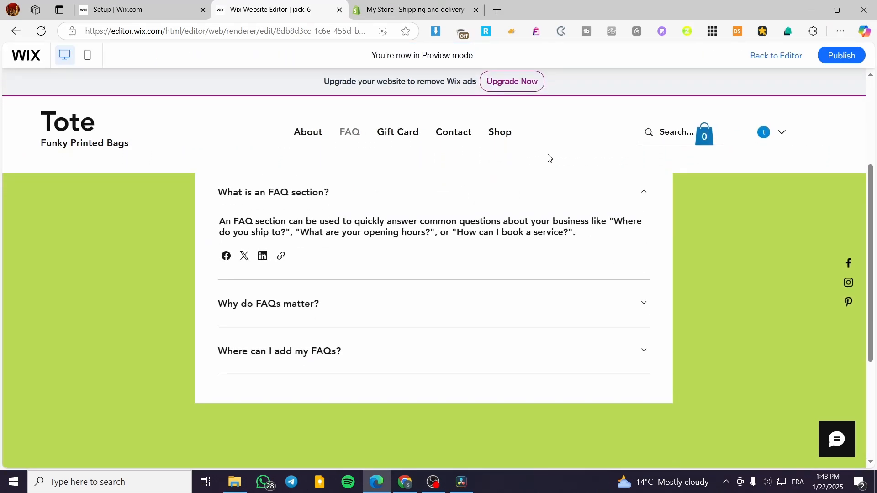
scroll(544, 160, "up", 3)
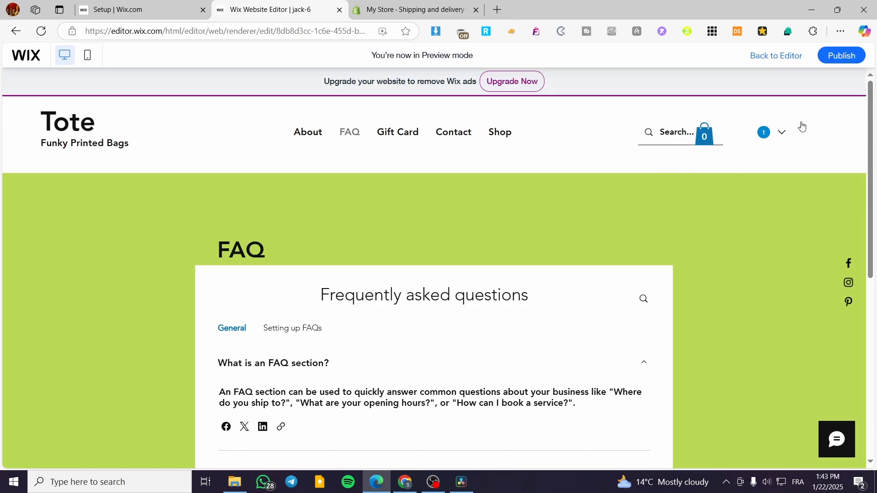
Return to the editor and move the header's strip down slightly to expose the header area behind it.
left_click(786, 57)
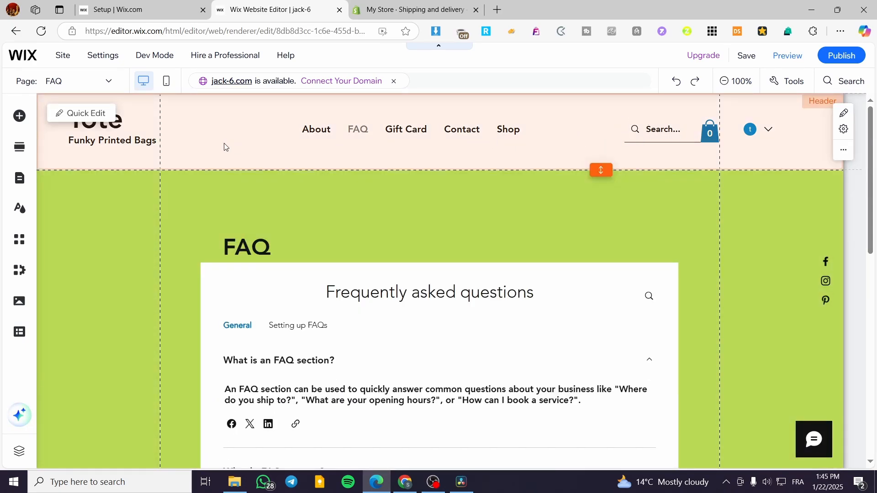
left_click(596, 126)
left_click(601, 117)
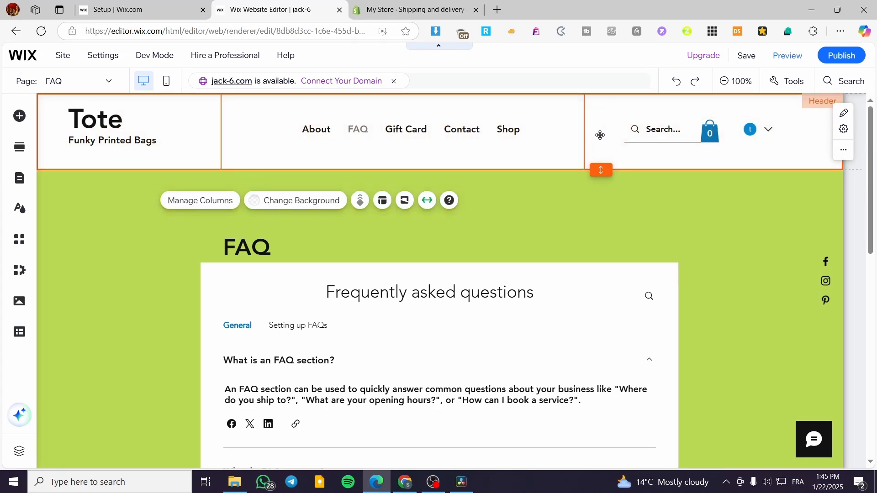
left_click_drag(597, 122, 598, 142)
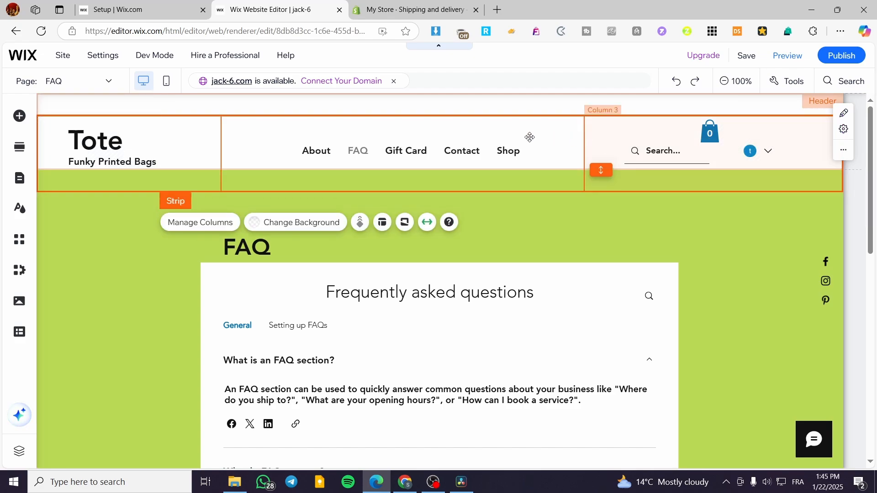
Set the header's regular background fill opacity to 0% in the header design.
left_click(418, 108)
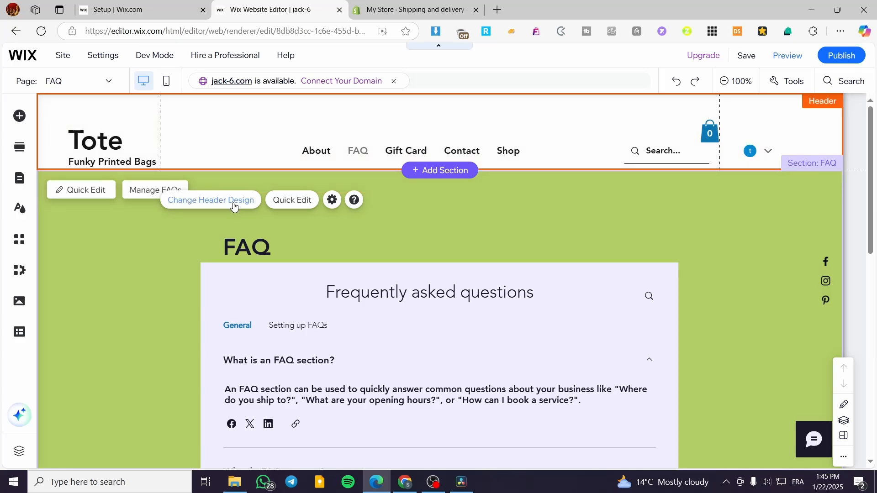
left_click(234, 207)
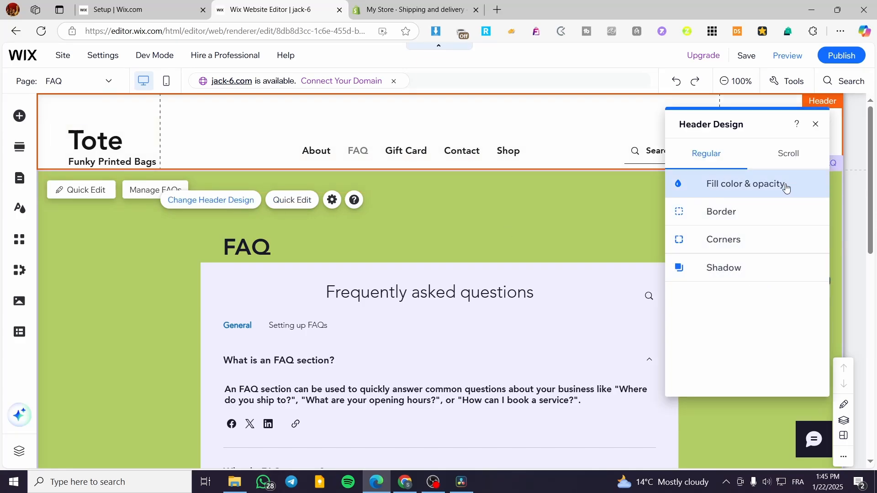
left_click(792, 191)
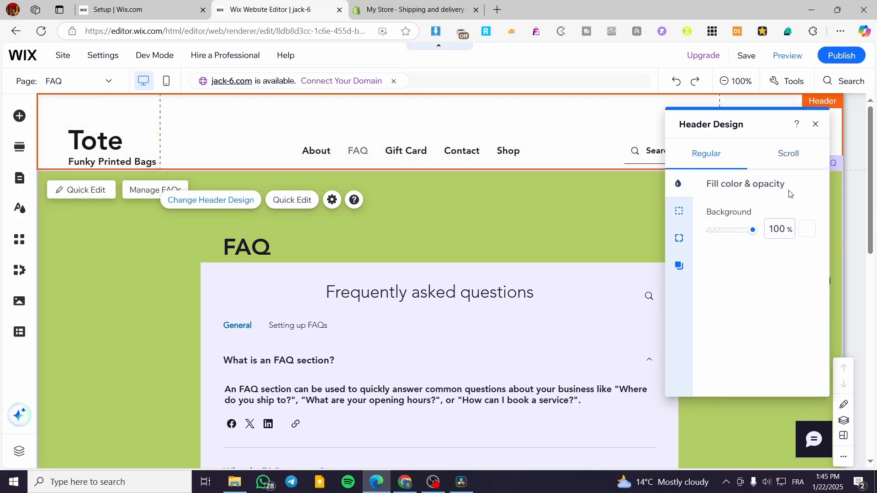
left_click_drag(756, 235, 679, 238)
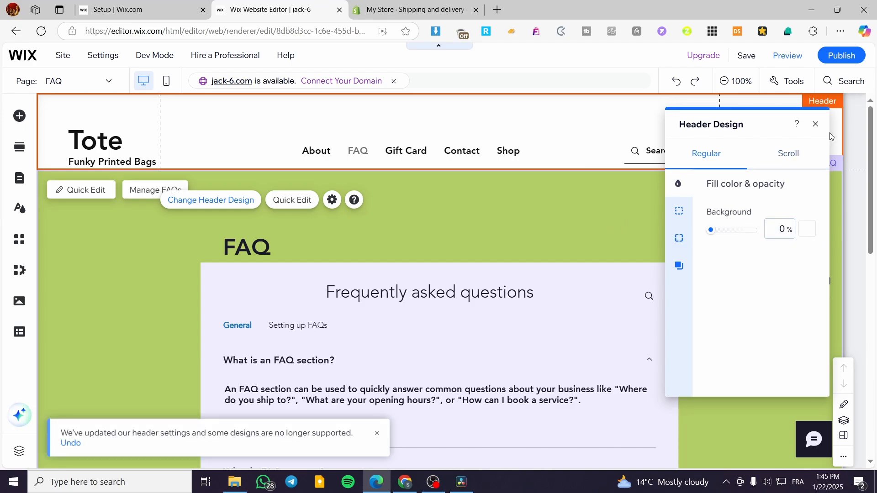
left_click(808, 230)
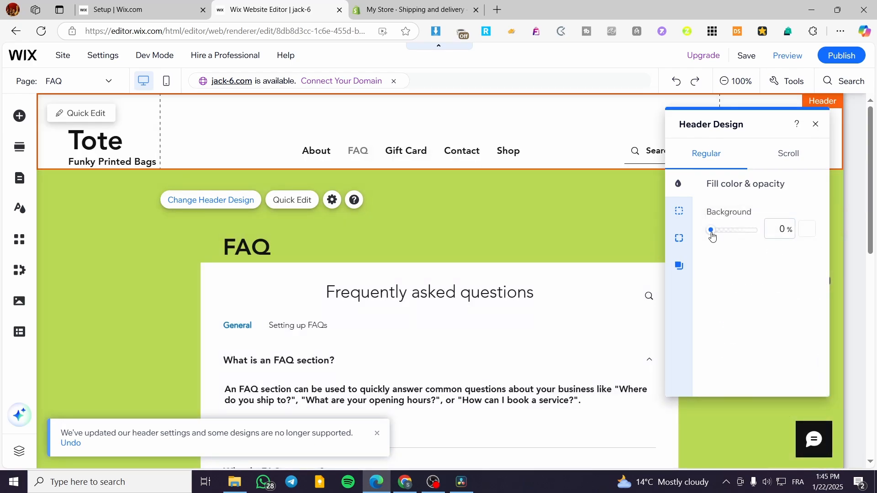
left_click_drag(707, 235, 699, 235)
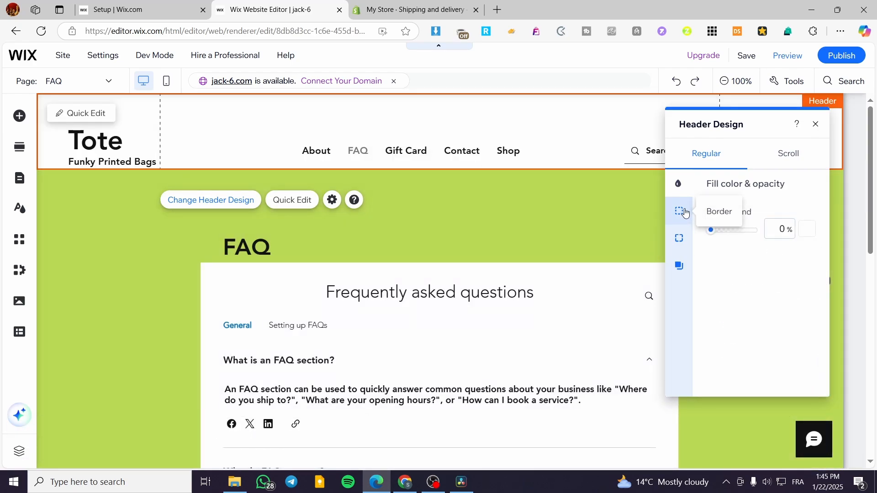
Look through the header's border, corner and shadow settings and compare the fill opacity of the Regular and Scroll states.
left_click(685, 220)
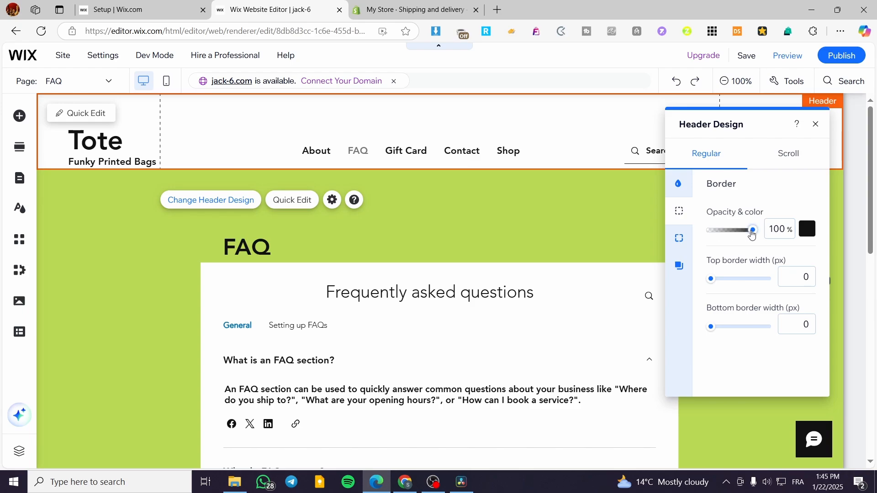
left_click(678, 237)
left_click(674, 267)
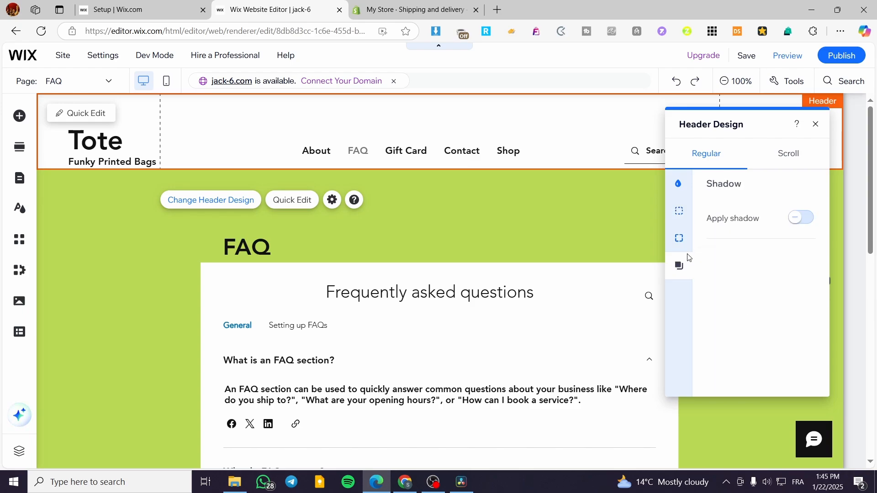
left_click(679, 185)
left_click(794, 154)
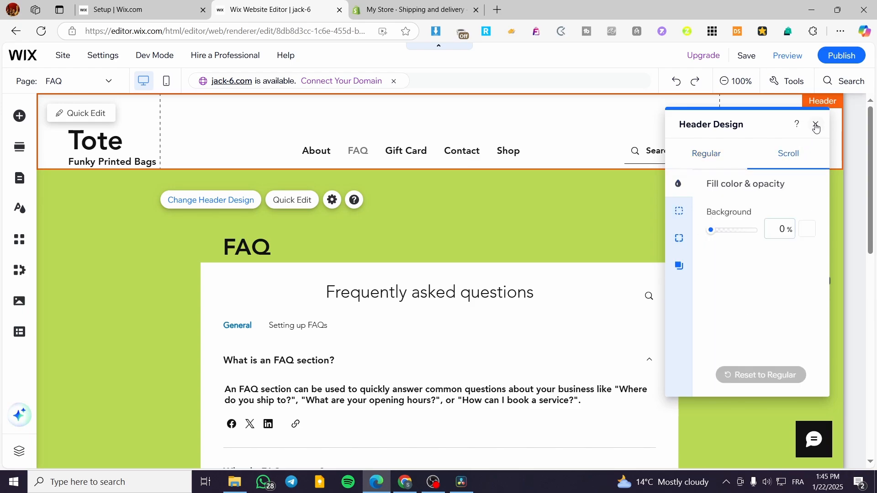
left_click(725, 165)
left_click(785, 152)
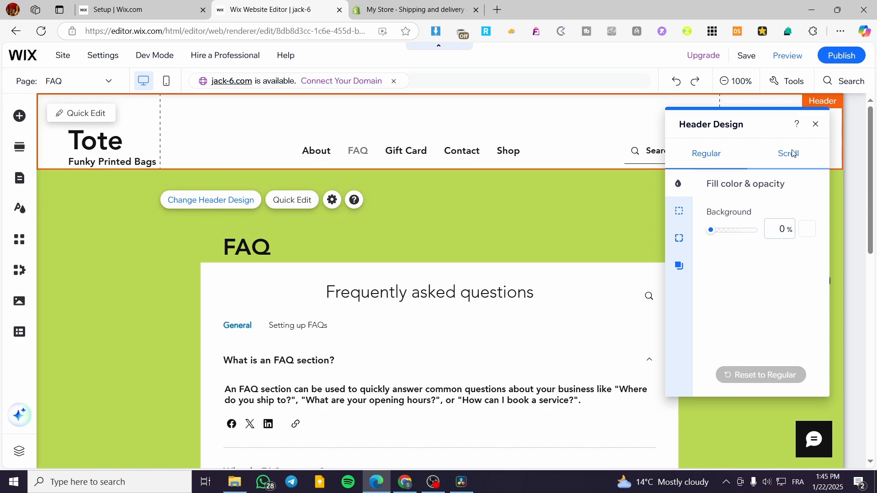
Close the header design settings, move the strip back up to the header's upper edge and save the site.
left_click(816, 124)
left_click(533, 121)
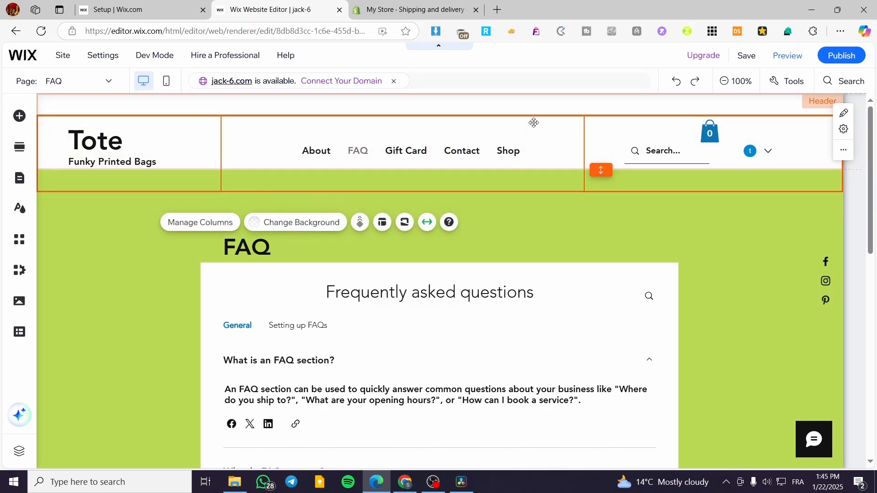
left_click_drag(528, 129, 530, 109)
left_click(746, 58)
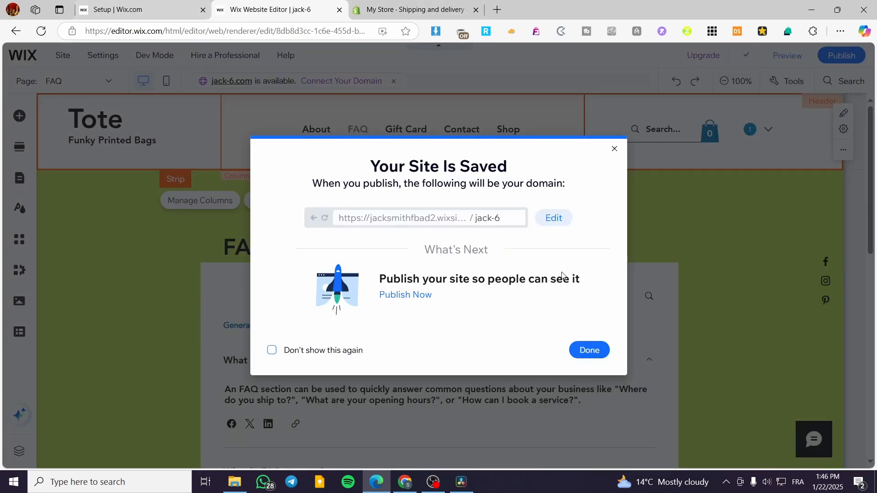
left_click(589, 351)
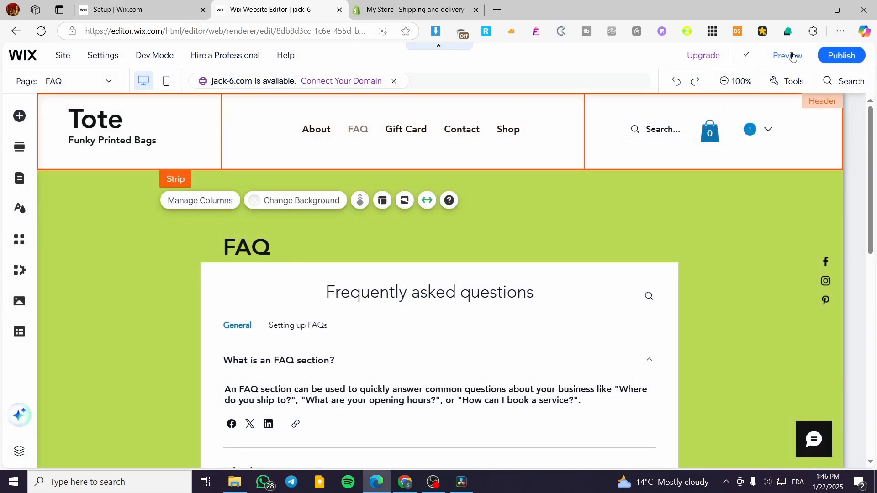
Preview the site and scroll the FAQ page up and down to check the transparent header over the content.
key("ctrl+shift+p")
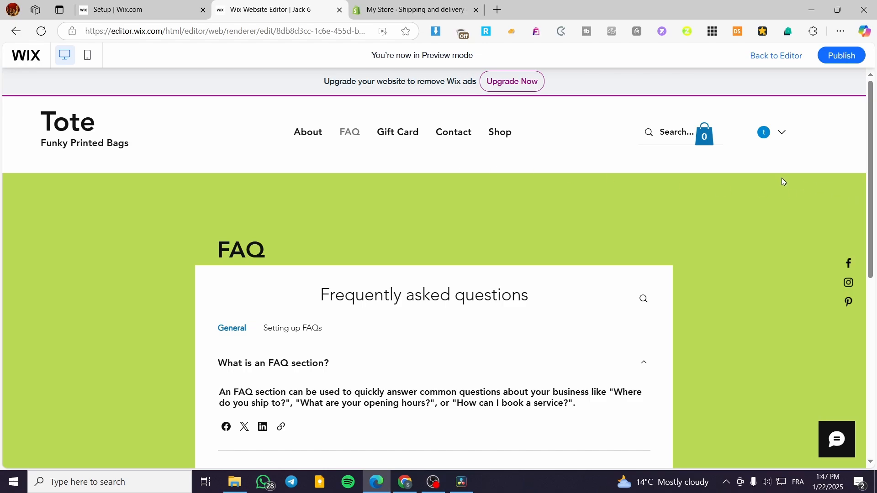
scroll(825, 154, "down", 3)
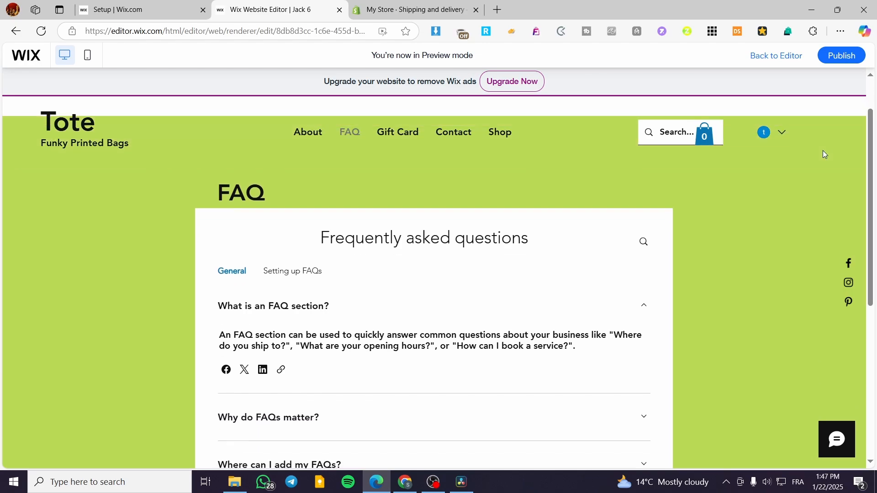
scroll(822, 151, "down", 5)
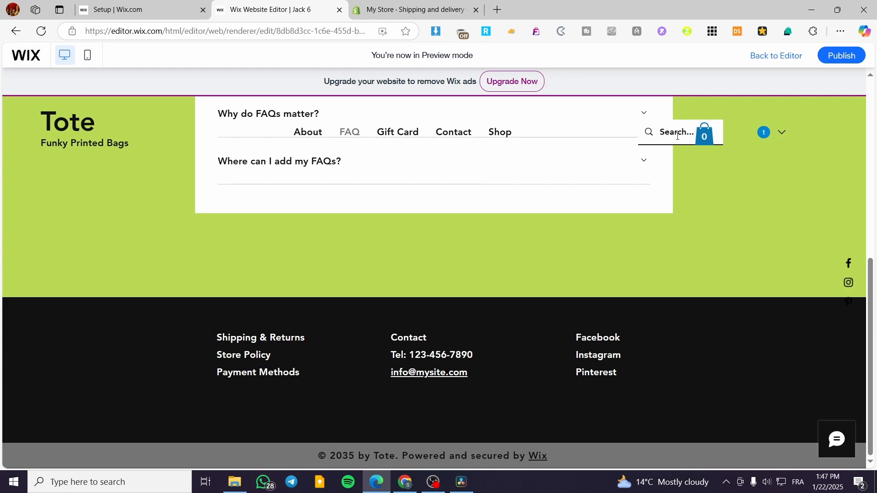
scroll(675, 137, "up", 3)
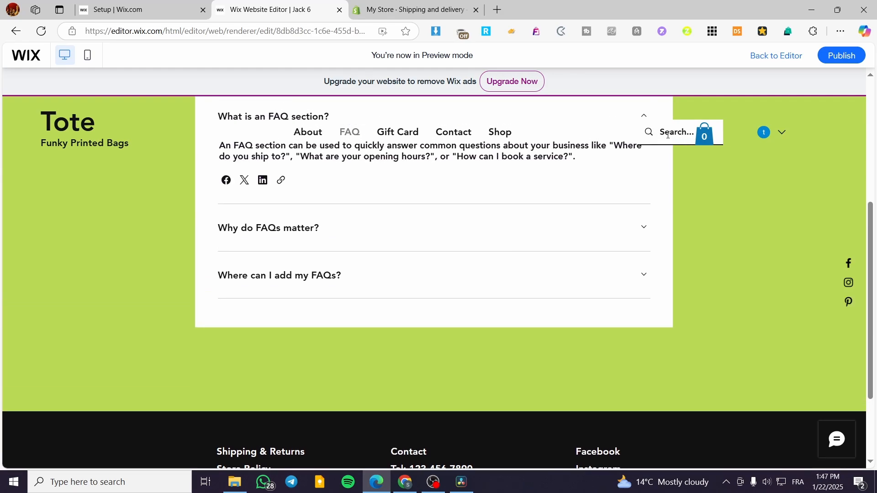
scroll(667, 135, "up", 5)
scroll(657, 137, "down", 3)
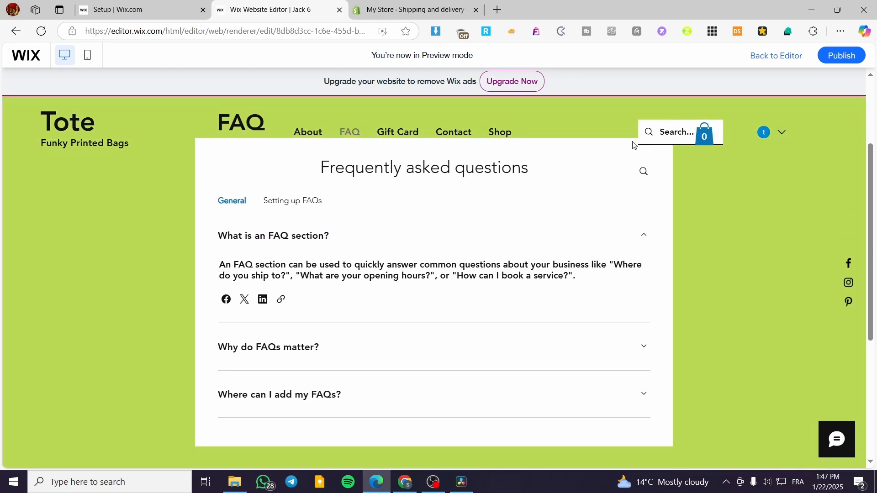
scroll(590, 147, "up", 3)
scroll(347, 158, "down", 3)
scroll(196, 149, "up", 3)
scroll(88, 149, "down", 3)
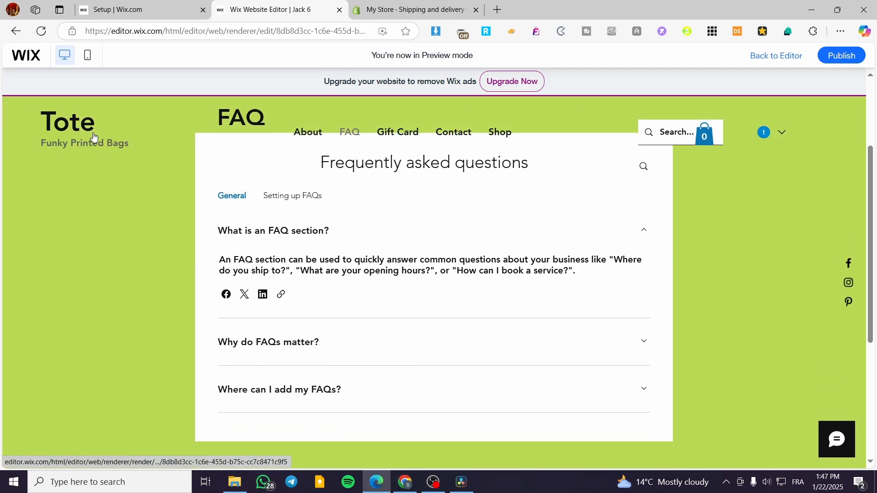
scroll(775, 203, "up", 3)
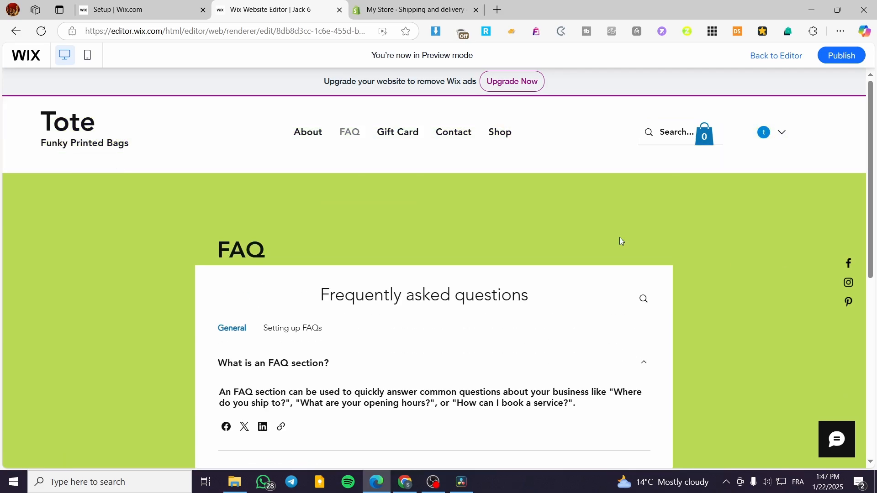